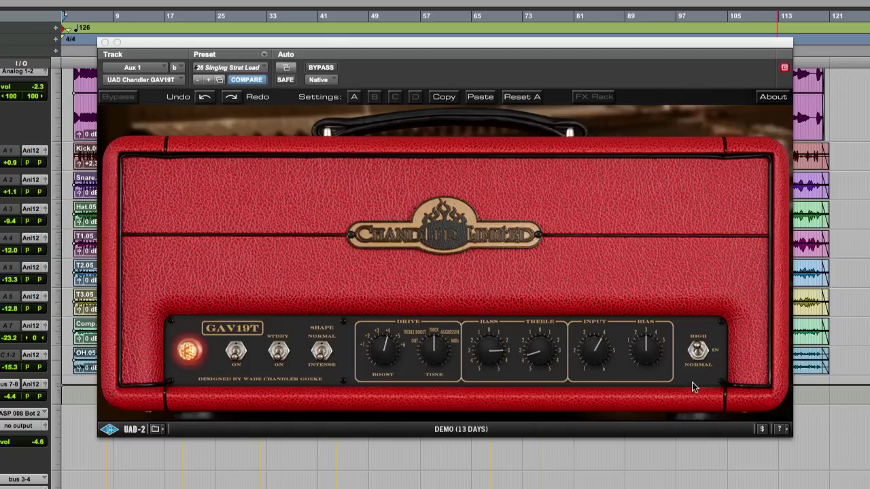
# Sweep the GAV19T Bias knob down to about 10 o'clock, then up to about 2 o'clock
pyautogui.moveTo(645, 346); pyautogui.dragTo(636, 352)
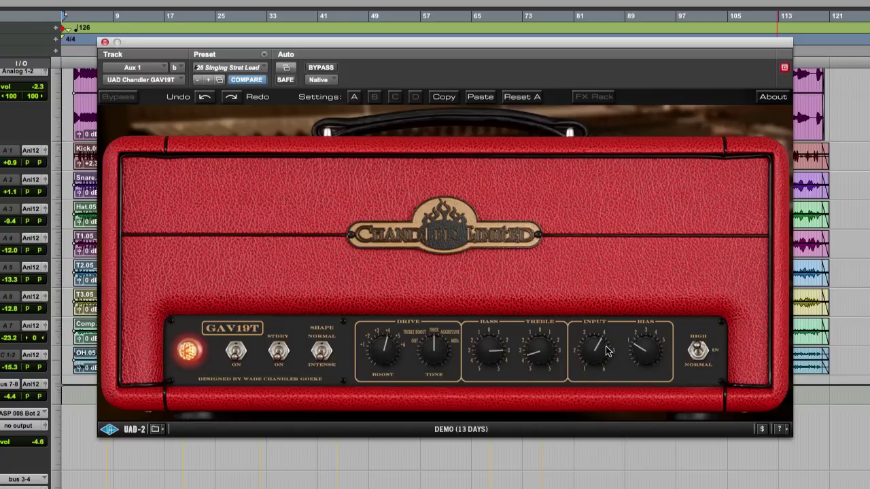
pyautogui.moveTo(637, 350); pyautogui.dragTo(669, 344)
# Turn the Bias knob counter-clockwise from 2 o'clock back to 12 o'clock
pyautogui.moveTo(657, 353); pyautogui.dragTo(641, 349)
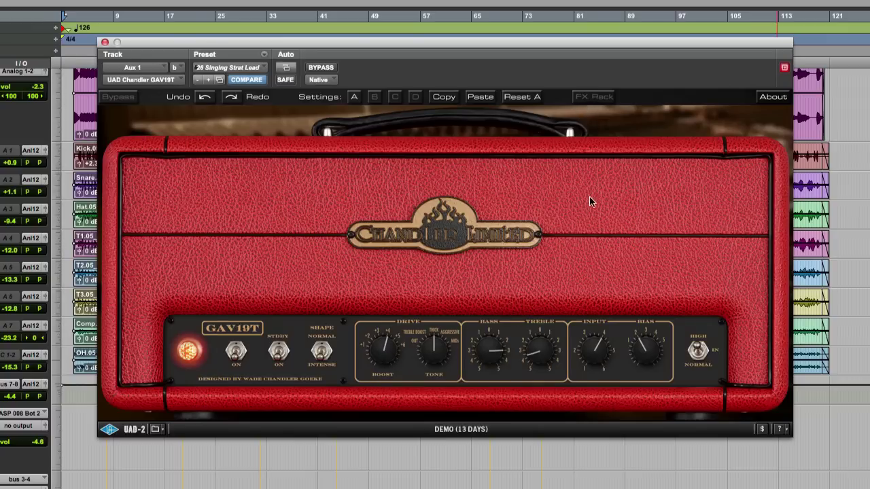
# Show the FX Rack and open the Rec. Chains list of recording IR chains
pyautogui.click(595, 96)
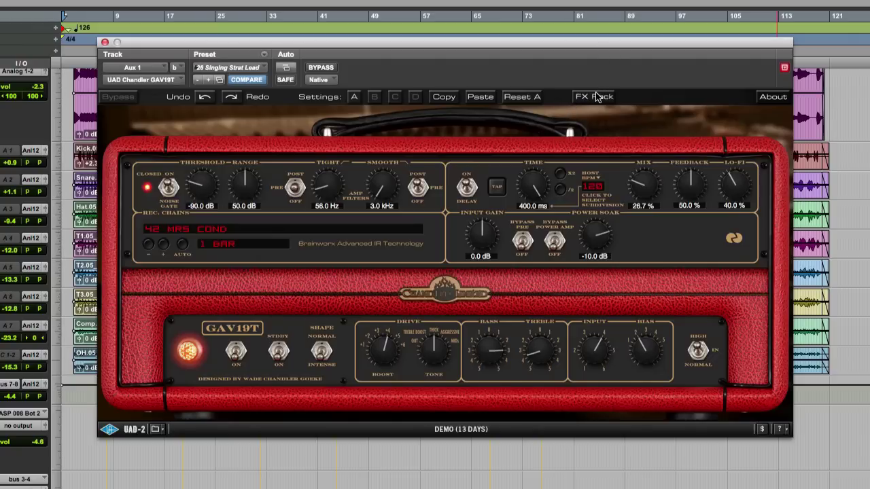
pyautogui.click(327, 227)
pyautogui.moveTo(204, 487)
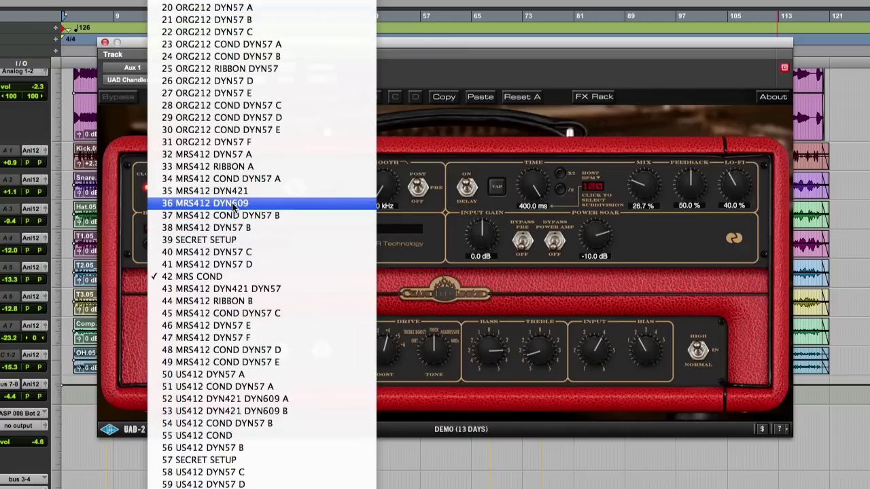
# Dismiss the Rec. Chains list, keeping 42 MRS COND as the selected chain
pyautogui.click(403, 285)
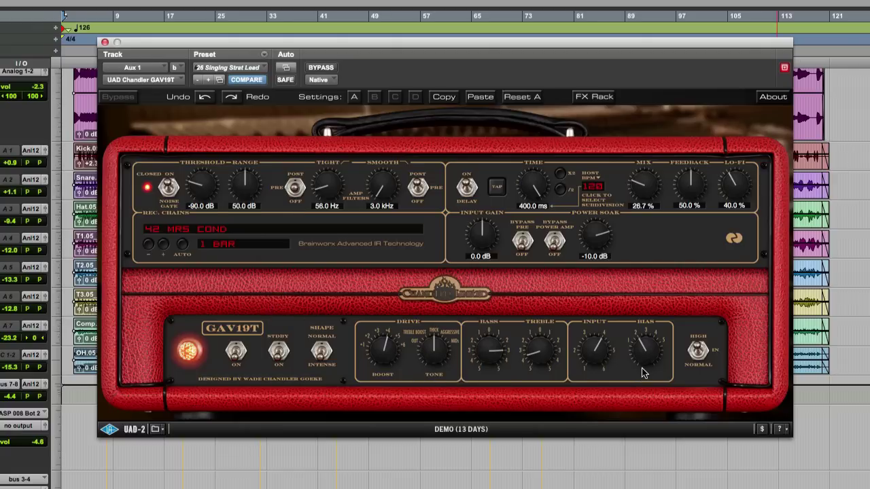
# Switch to 01 Strat Clean and confirm it with Done in the preset browser
pyautogui.click(205, 97)
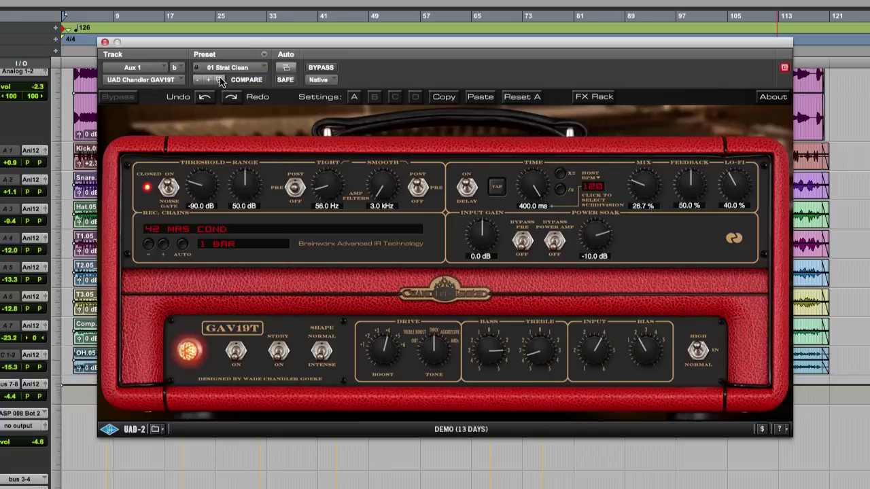
pyautogui.click(220, 80)
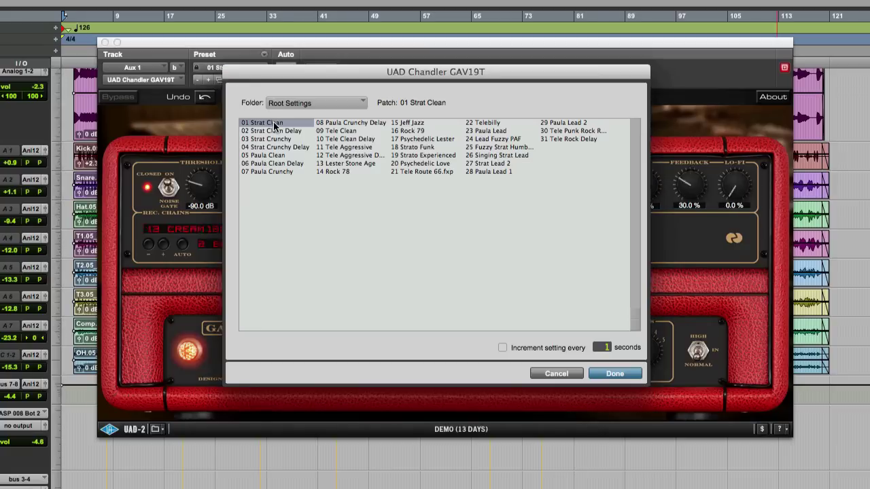
pyautogui.click(618, 374)
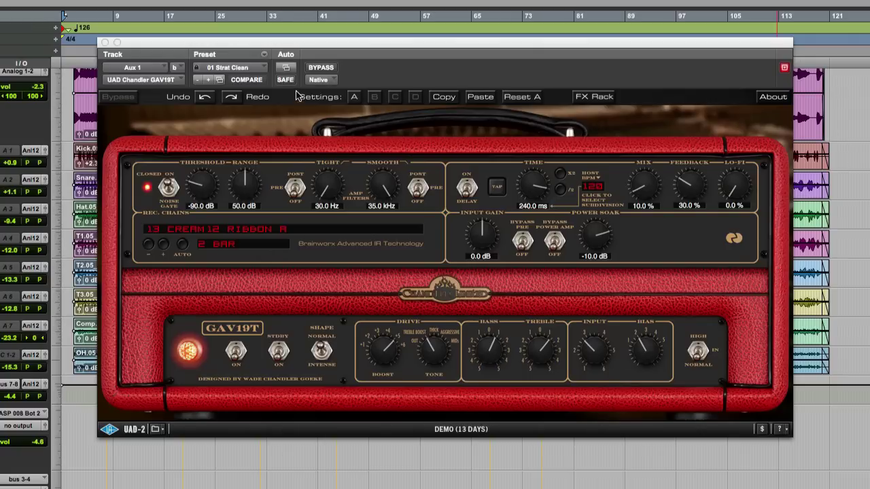
# Pick 03 Strat Crunchy in the preset browser and confirm with Done
pyautogui.click(219, 79)
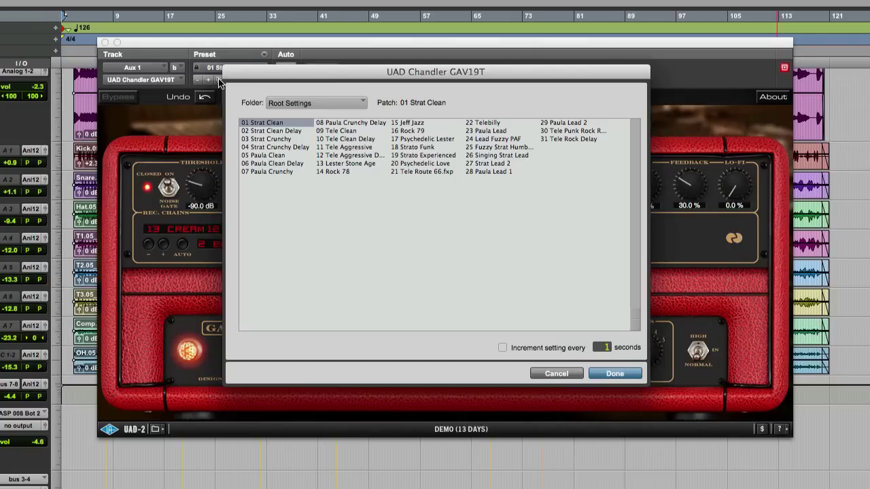
pyautogui.click(276, 139)
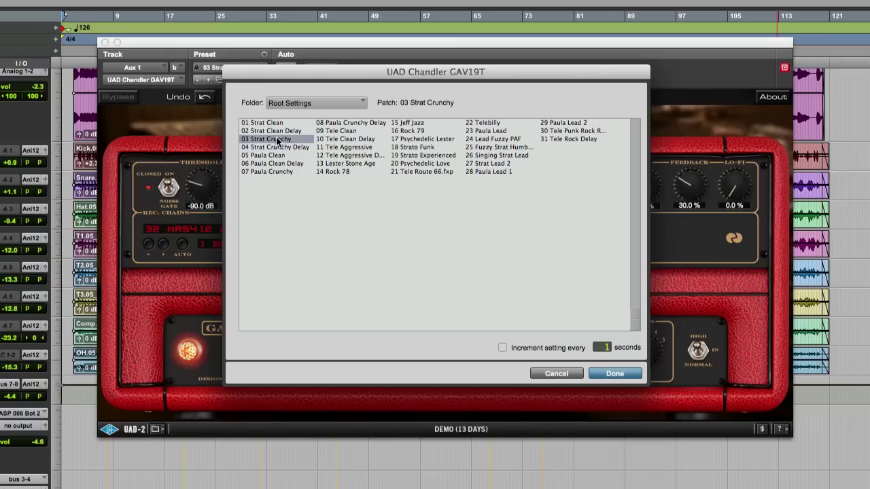
pyautogui.click(614, 372)
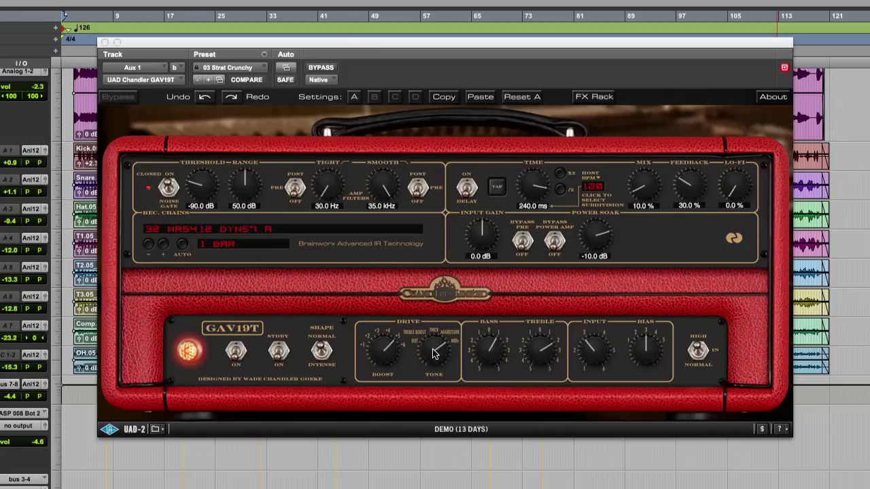
# Turn the Tone knob clockwise past straight up, then fine-tune its position
pyautogui.moveTo(433, 351); pyautogui.dragTo(419, 367)
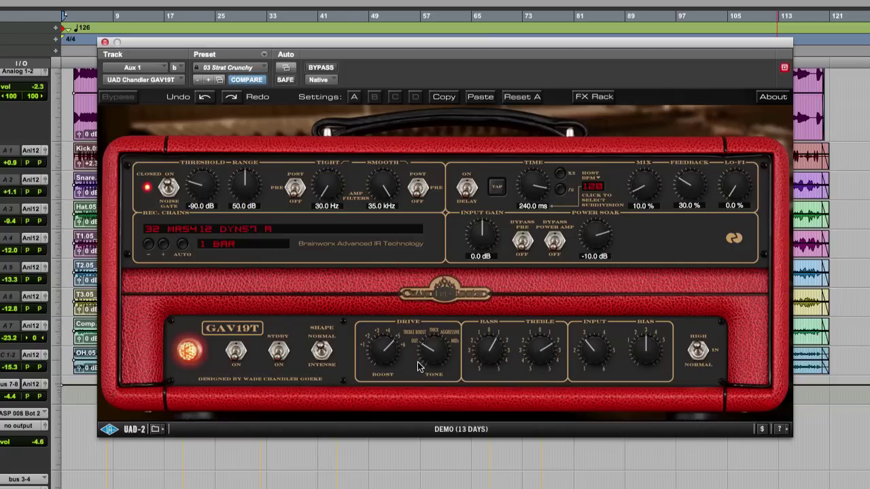
pyautogui.moveTo(422, 359); pyautogui.dragTo(428, 349)
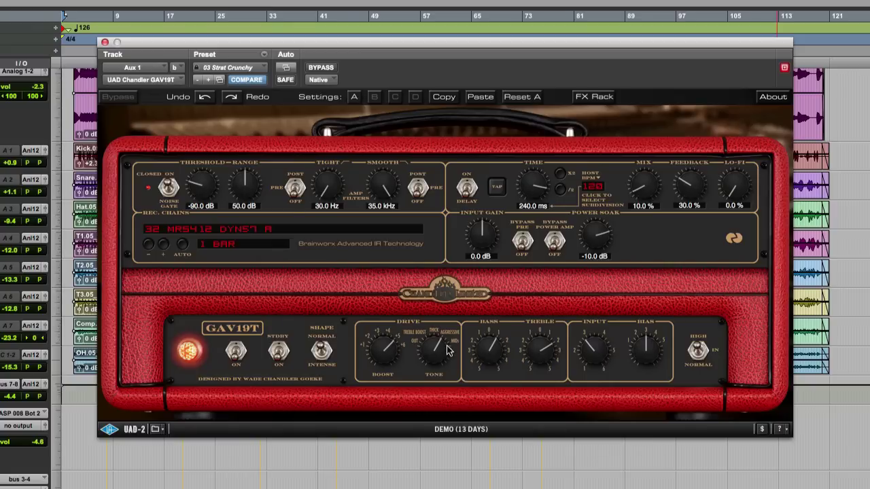
pyautogui.moveTo(462, 366); pyautogui.dragTo(448, 378)
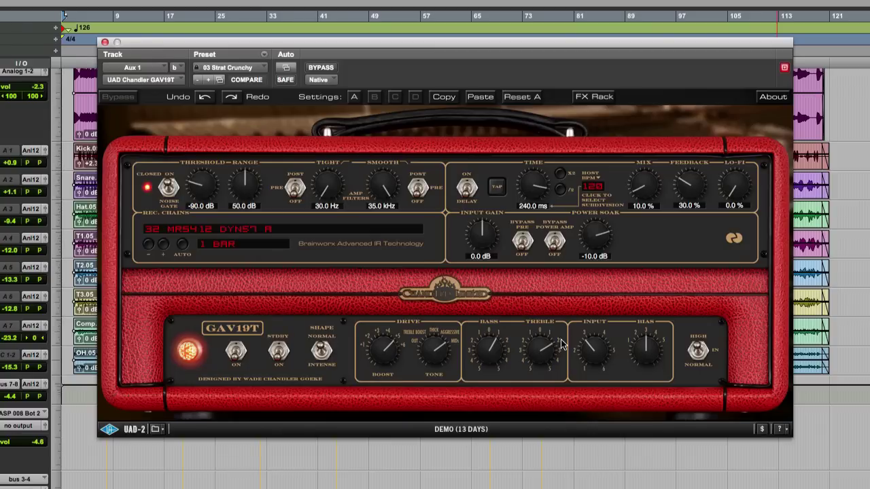
# Drop the Bias knob to about 10 o'clock, then raise it to about 1 o'clock
pyautogui.moveTo(654, 354); pyautogui.dragTo(591, 395)
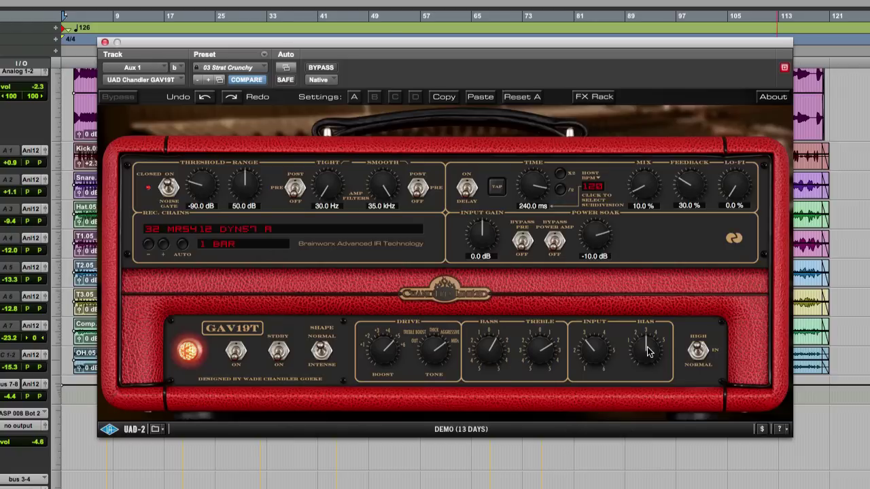
pyautogui.moveTo(642, 348); pyautogui.dragTo(645, 344)
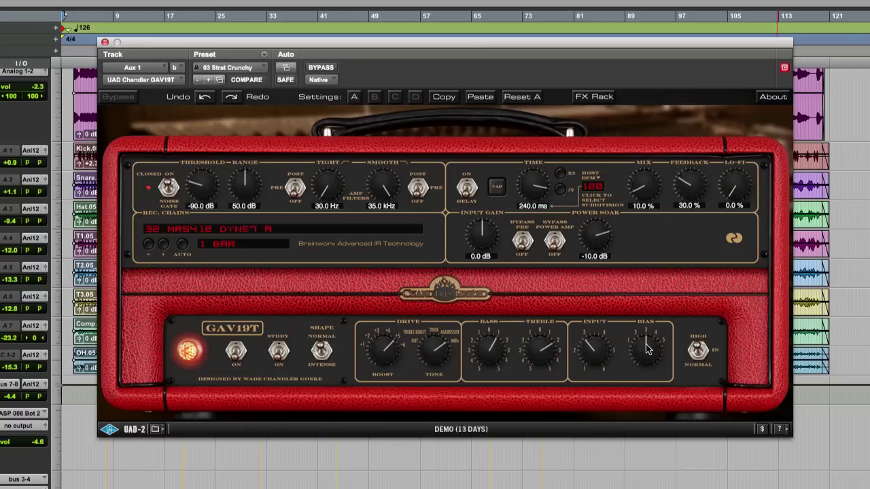
pyautogui.moveTo(647, 348); pyautogui.dragTo(688, 391)
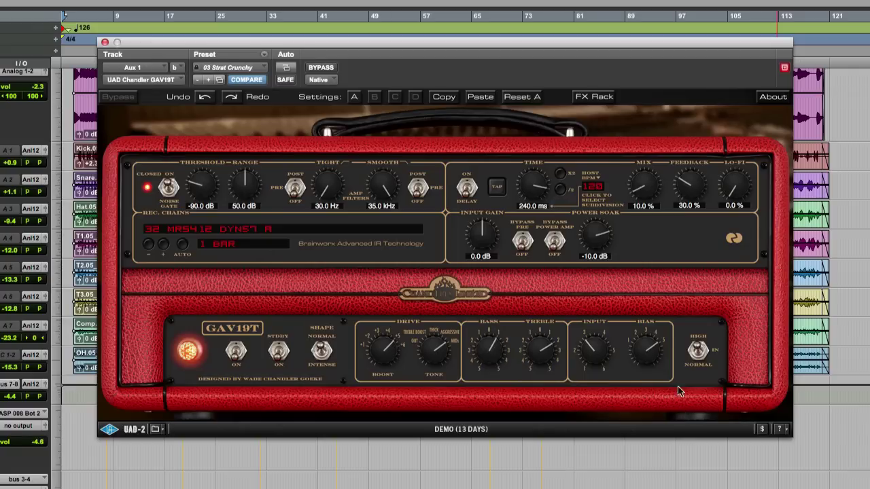
# Choose 15 Jeff Jazz from the preset list and confirm with Done
pyautogui.click(219, 81)
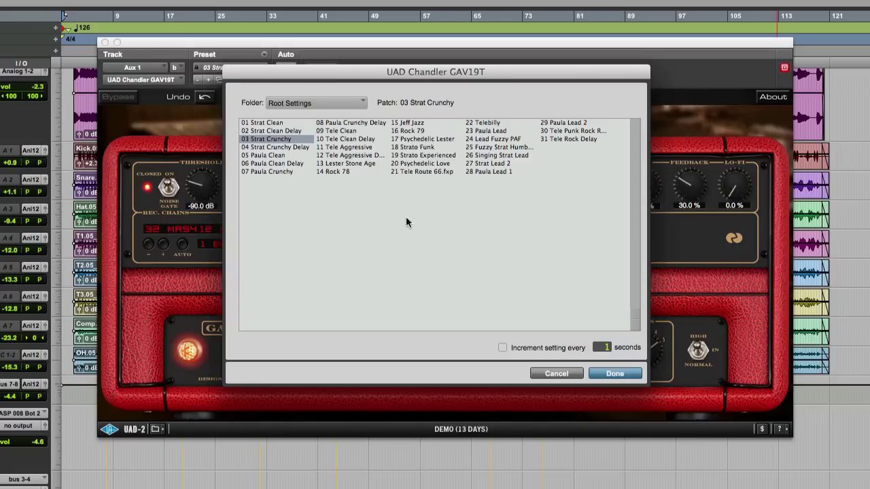
pyautogui.click(410, 123)
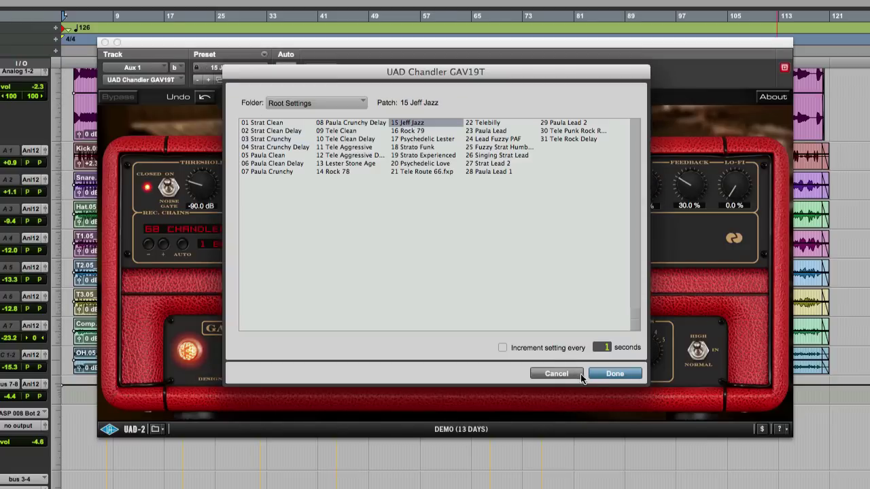
pyautogui.click(606, 373)
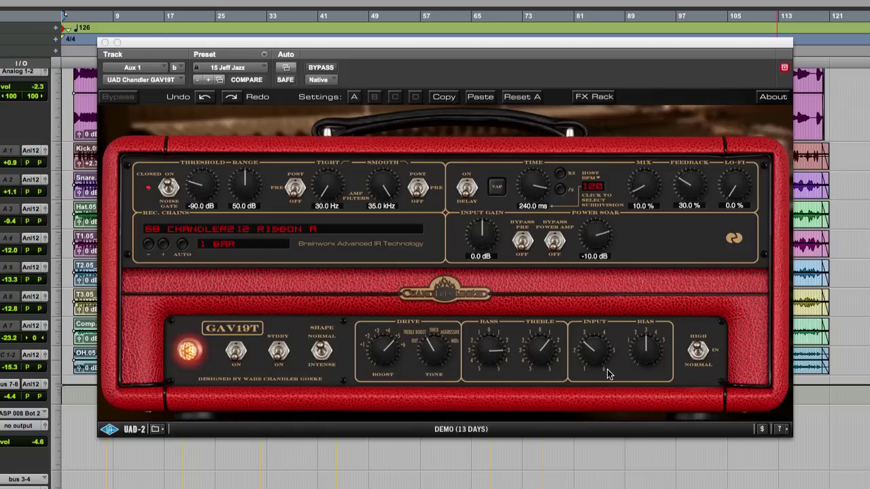
# Flip the Shape switch to Intense, then back to Normal
pyautogui.click(323, 351)
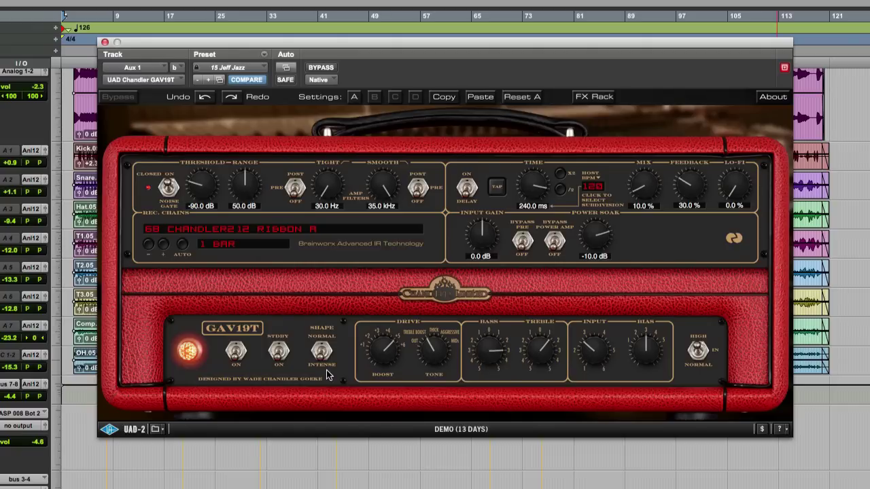
pyautogui.click(323, 350)
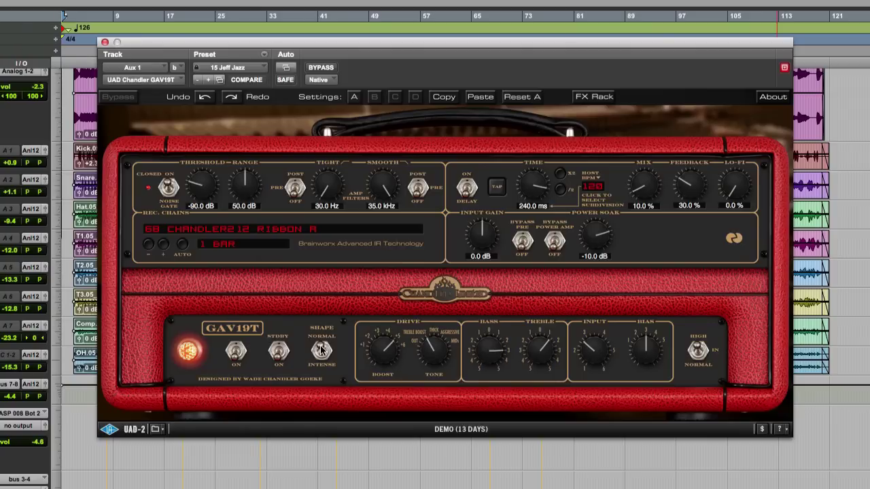
# Load the 23 Paula Lead preset on the GAV19T from the preset list
pyautogui.click(219, 80)
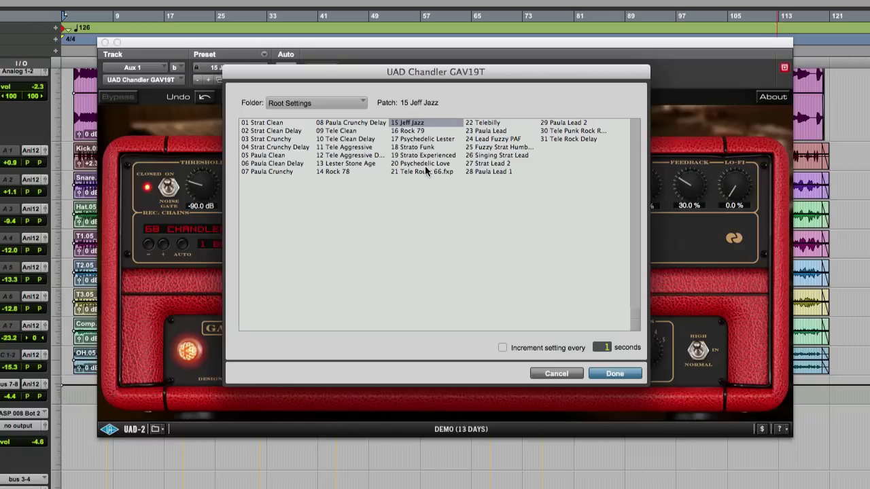
pyautogui.click(487, 130)
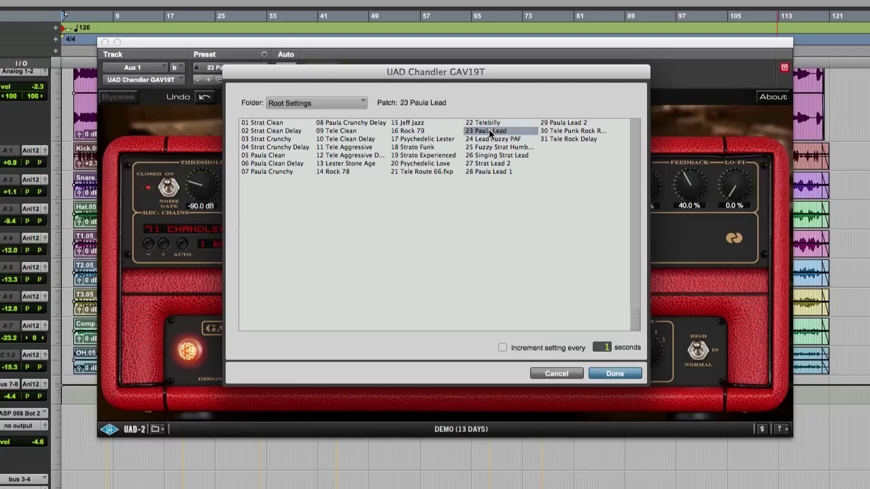
pyautogui.click(608, 374)
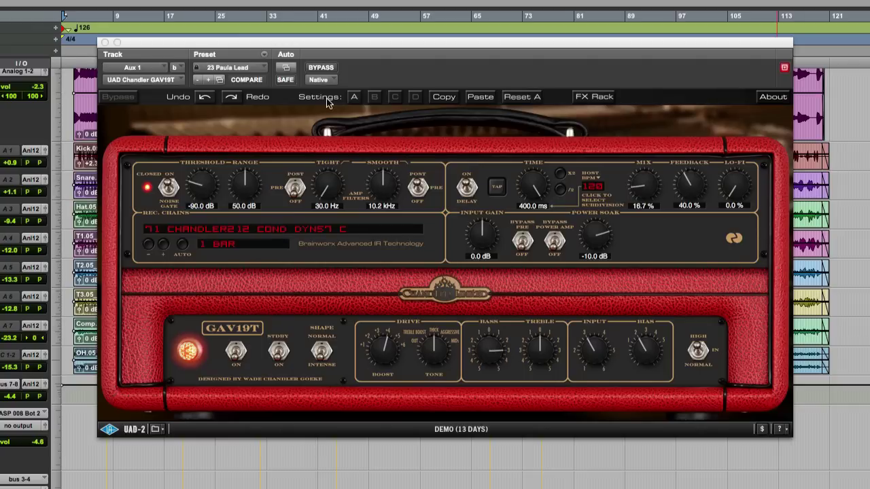
# Switch the GAV19T to the 27 Strat Lead 2 preset with the 32 MRS412 DYN57 A IR chain
pyautogui.click(219, 79)
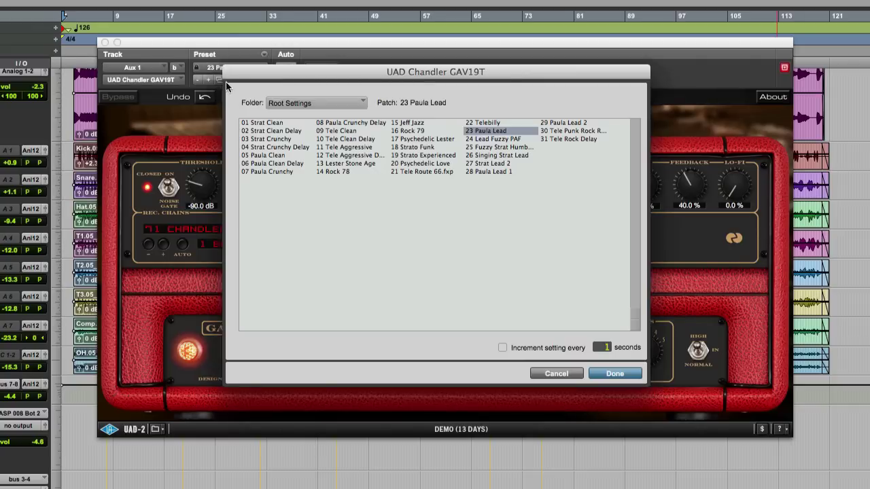
pyautogui.click(488, 164)
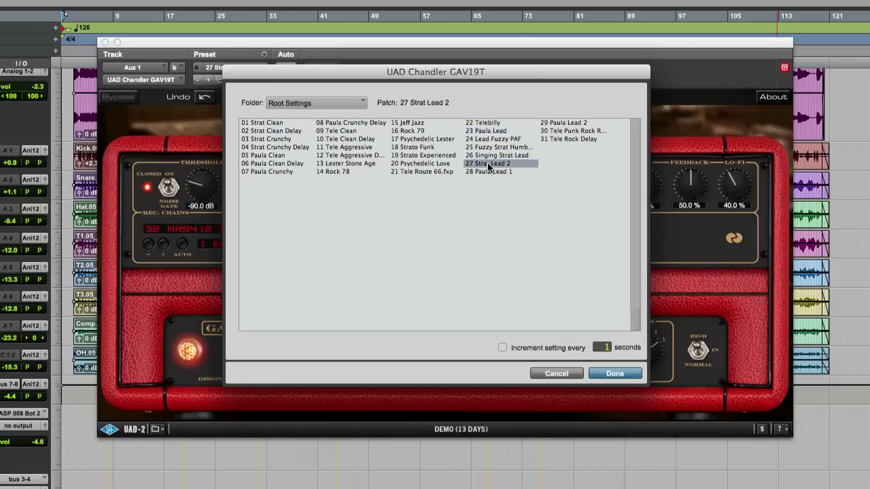
pyautogui.click(613, 372)
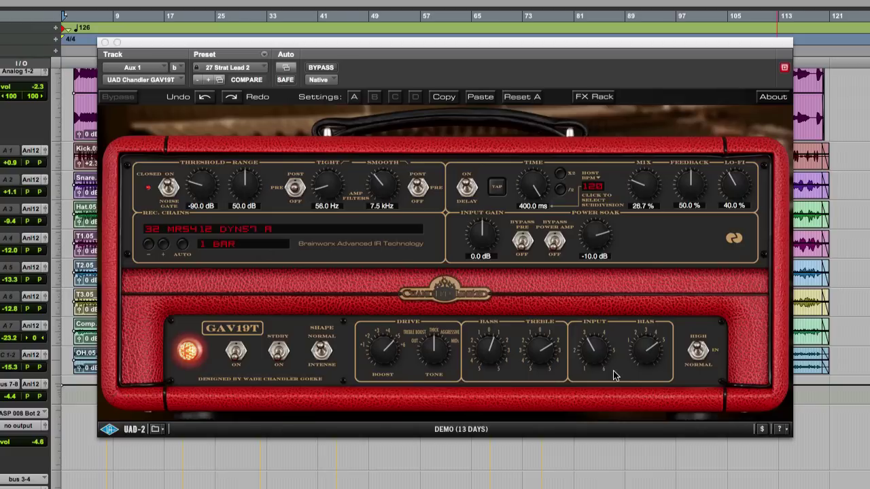
# Set the GAV19T's Shape switch to Intense on the 27 Strat Lead 2 preset
pyautogui.click(323, 356)
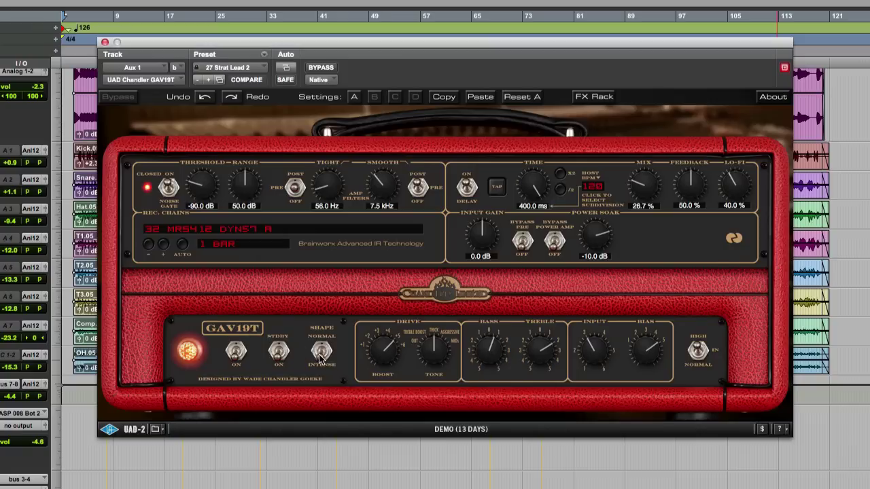